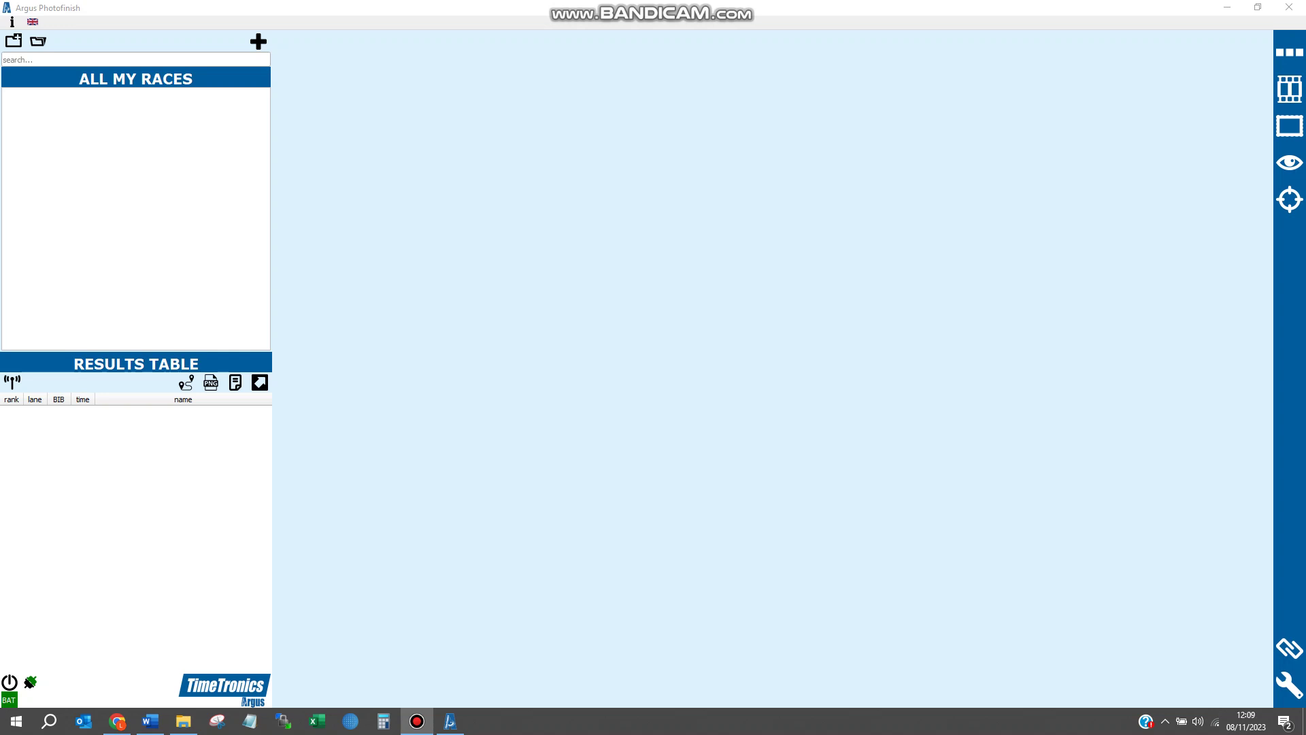
- Open the program settings and keep Greyhound as the sport
{"action": "left_click", "coordinate": [1289, 685]}
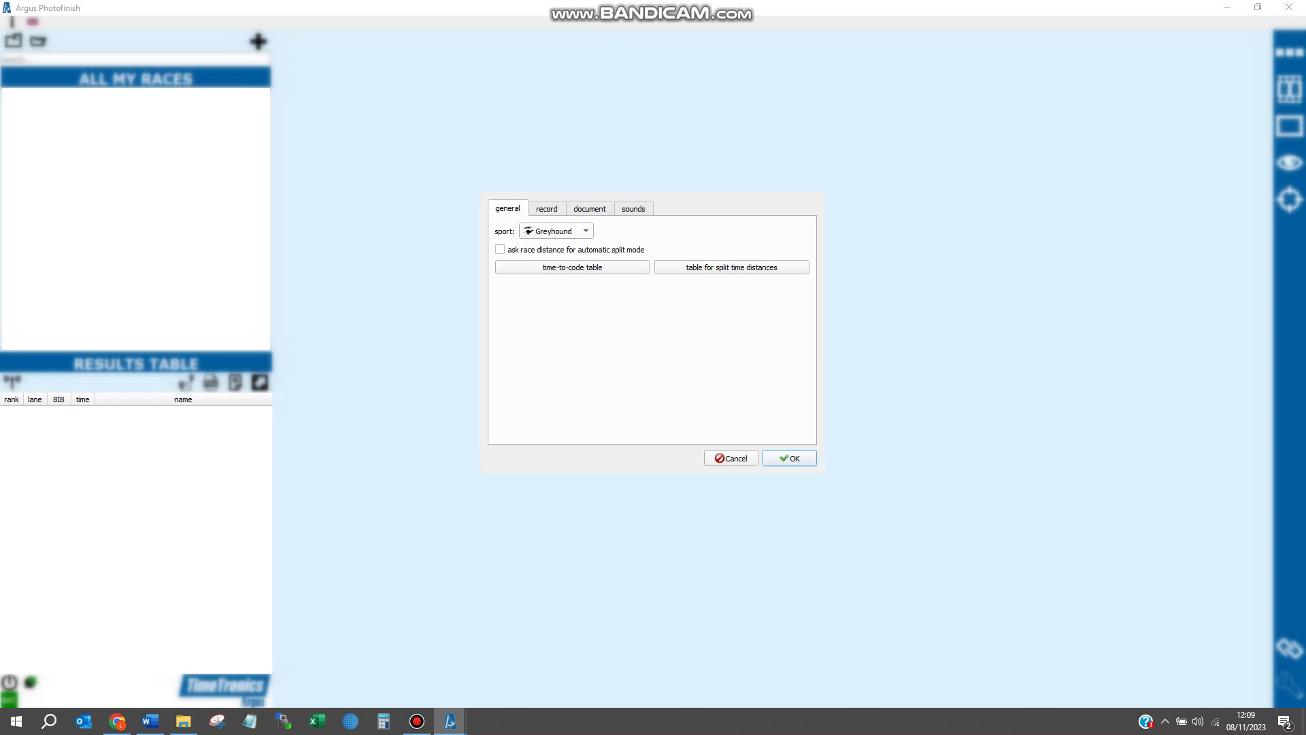
{"action": "left_click", "coordinate": [556, 231]}
{"action": "left_click", "coordinate": [554, 231]}
- Add a 462 m split-distance row with split from 3500 to 5500 ms, then save the table
{"action": "left_click", "coordinate": [731, 267]}
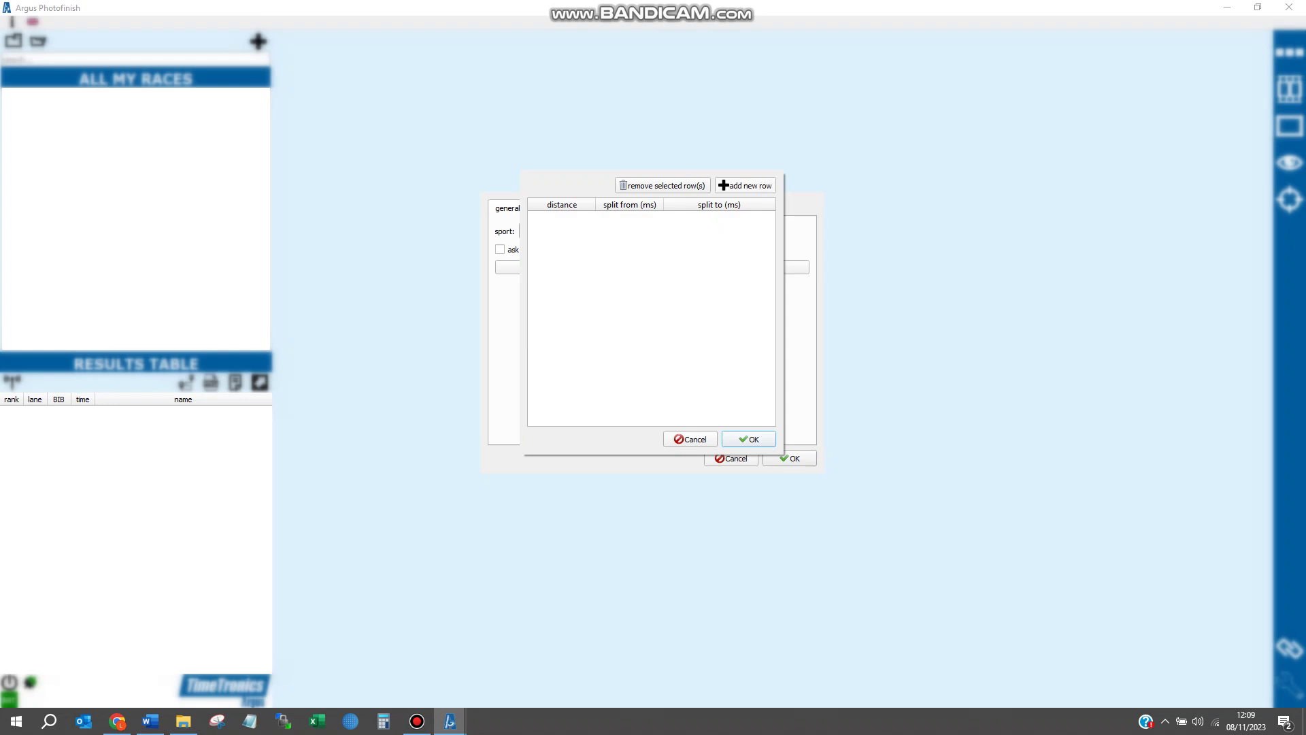
{"action": "left_click", "coordinate": [745, 185]}
{"action": "type", "text": "462"}
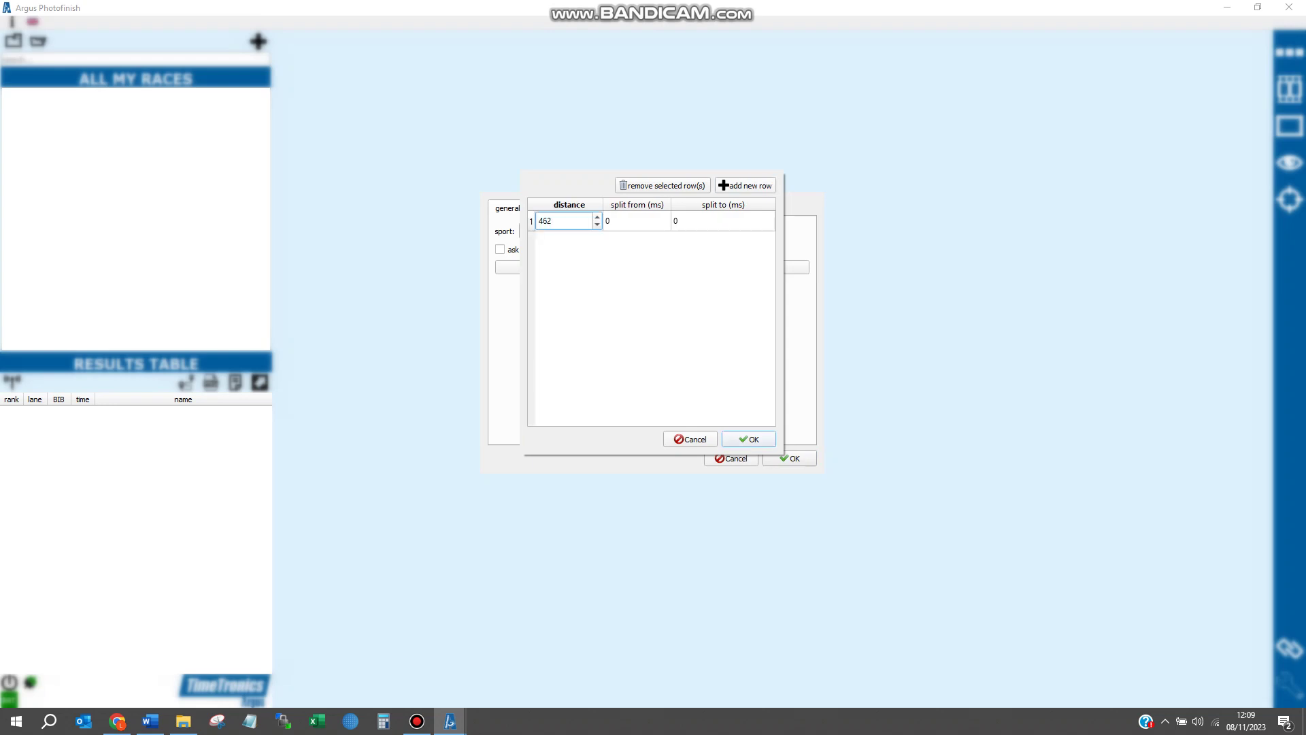
{"action": "key", "text": "Return"}
{"action": "left_click", "coordinate": [633, 220]}
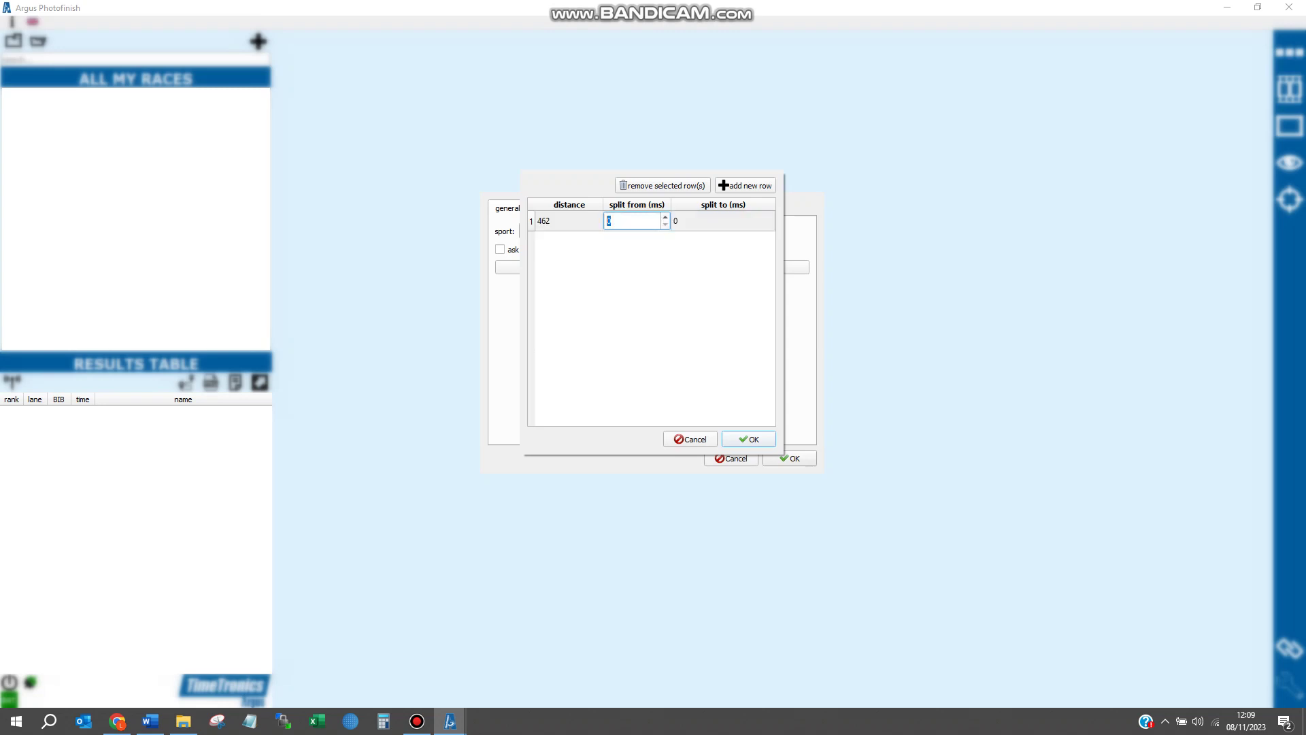
{"action": "type", "text": "3500"}
{"action": "key", "text": "Tab"}
{"action": "type", "text": "5500"}
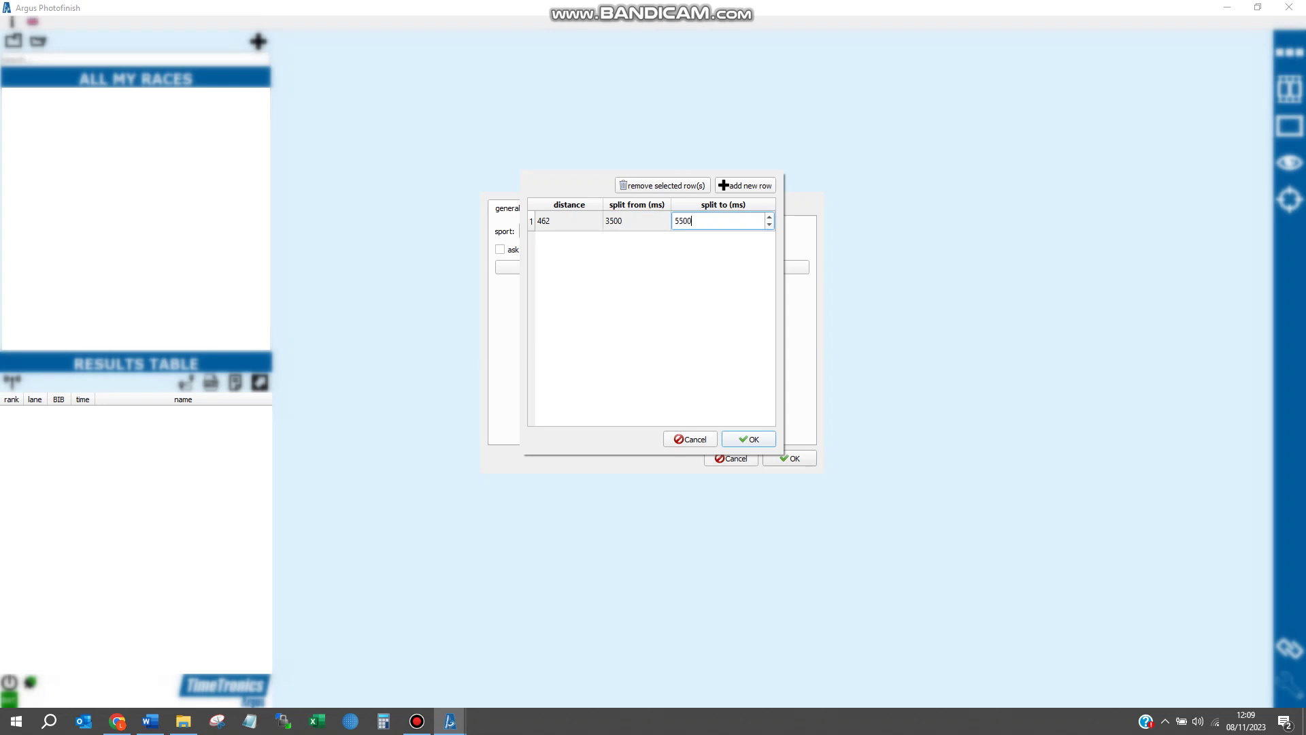
{"action": "key", "text": "Return"}
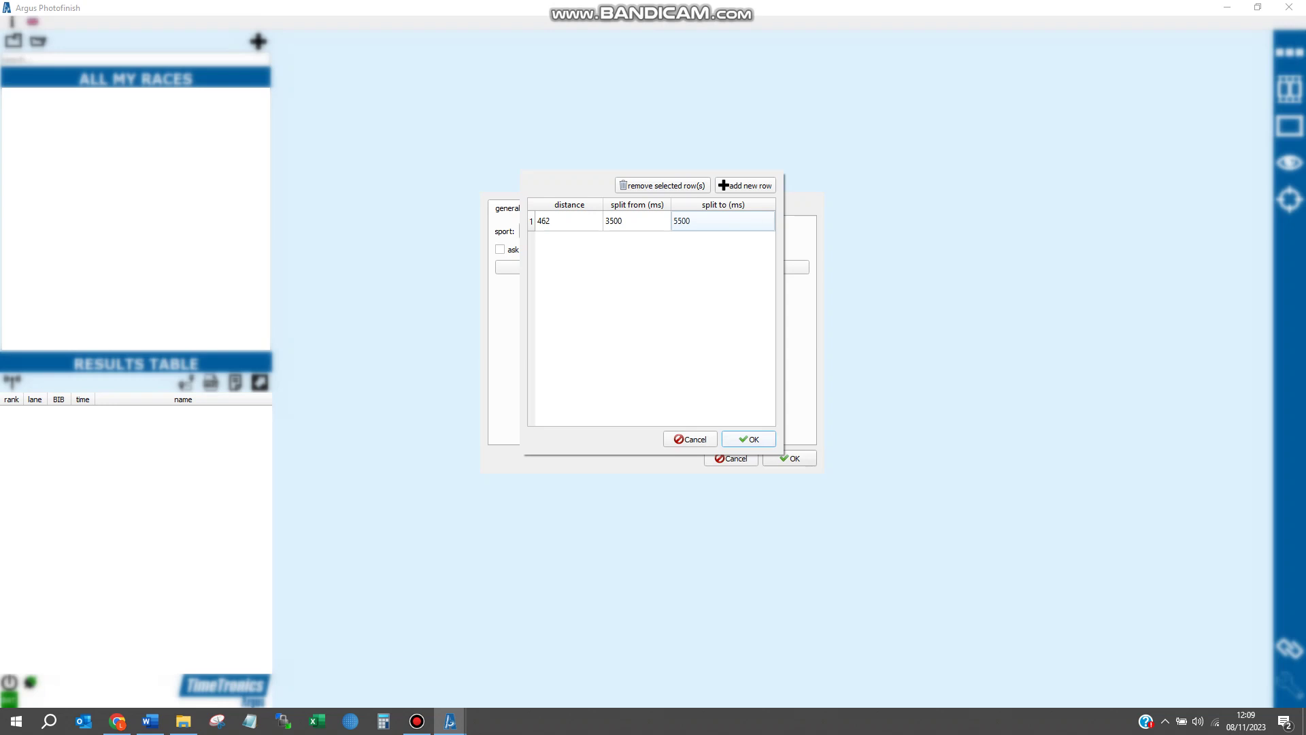
{"action": "key", "text": "Return"}
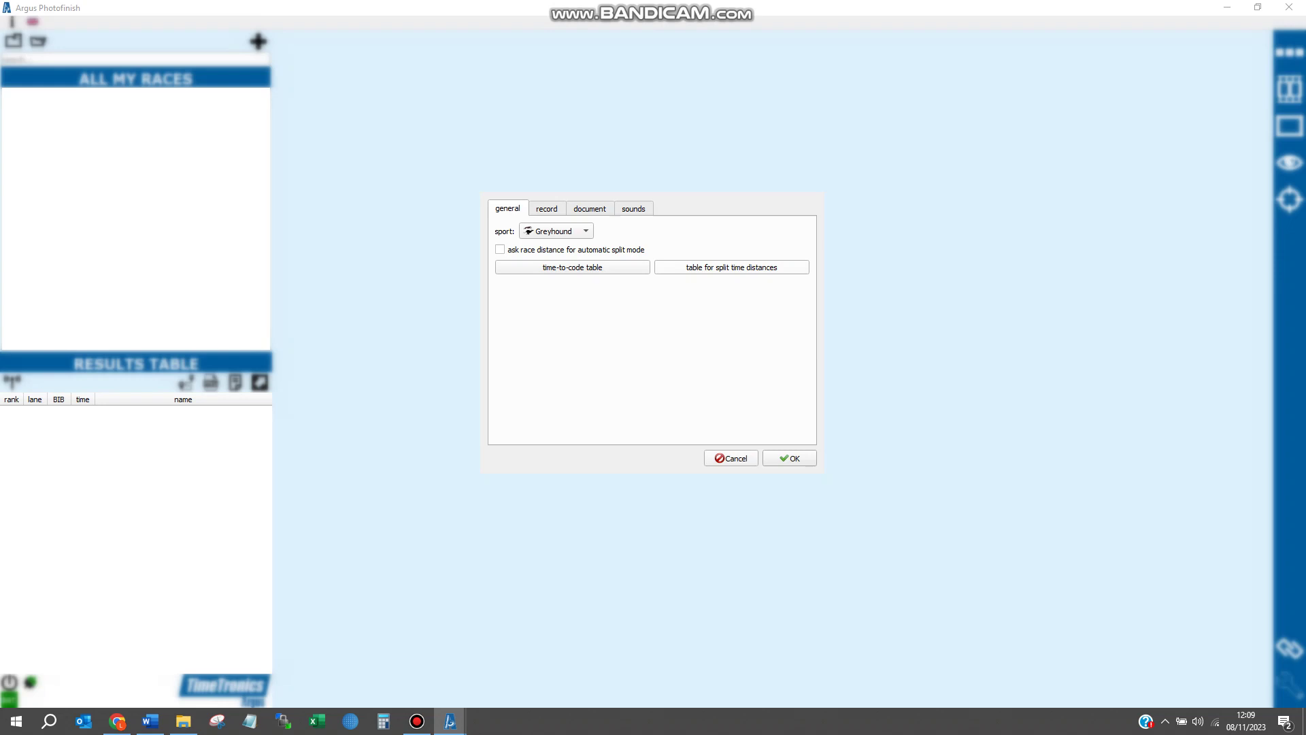
- Reopen the split distance table to verify the 462 row, then close it and the settings
{"action": "left_click", "coordinate": [732, 267]}
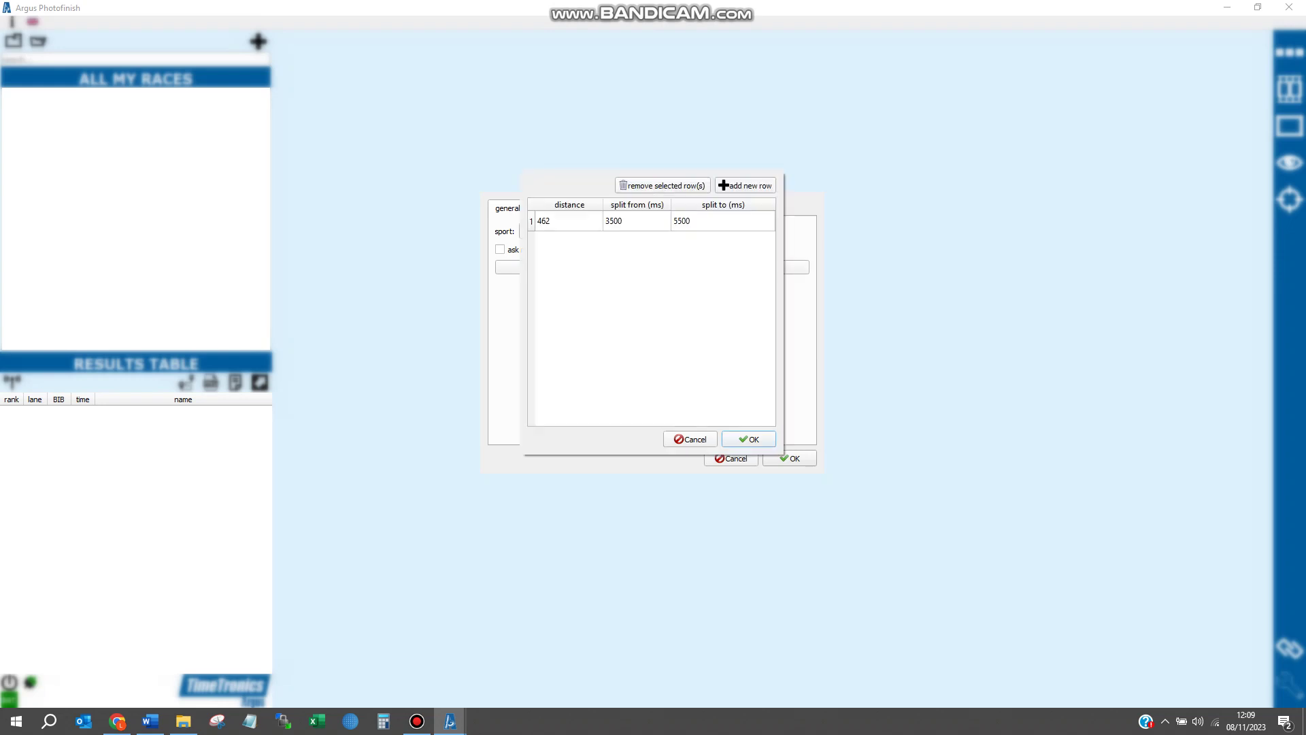
{"action": "key", "text": "Return"}
{"action": "key", "text": "Return"}
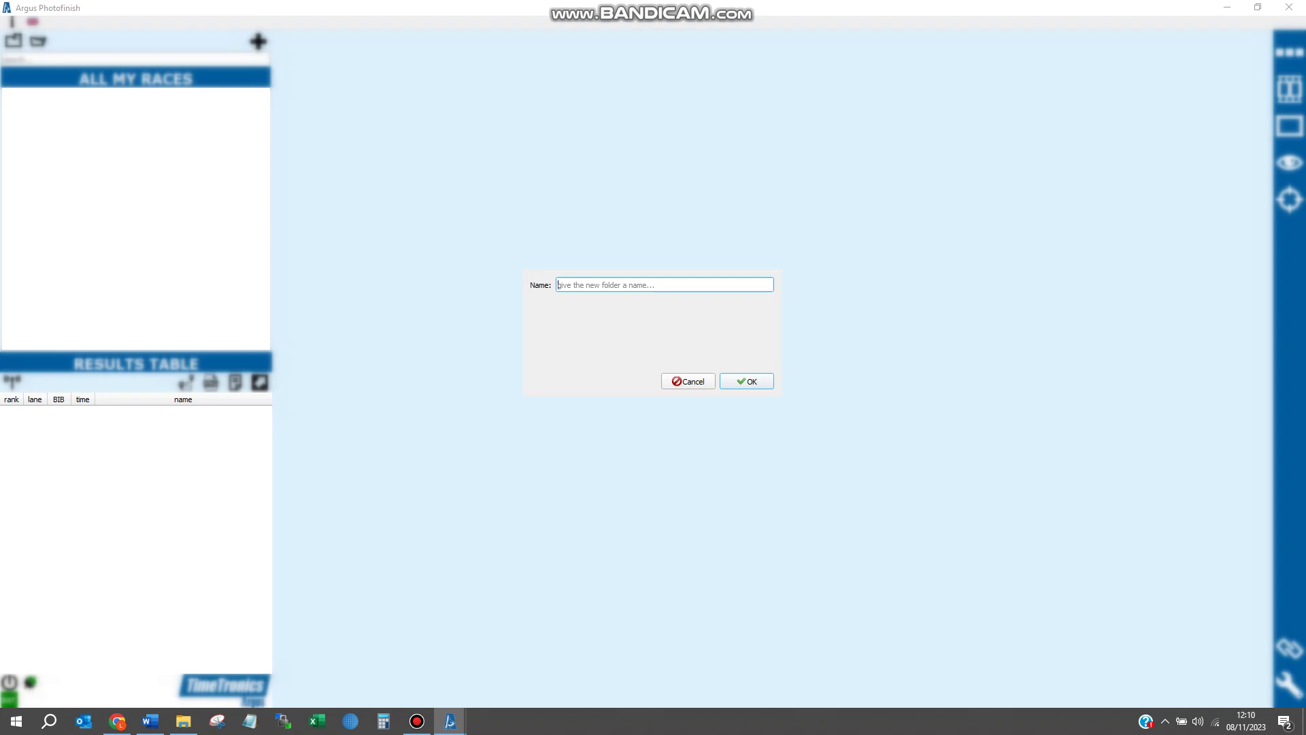
- Name the new meeting folder '0811 test' and confirm it
{"action": "type", "text": "0811 test"}
{"action": "key", "text": "Return"}
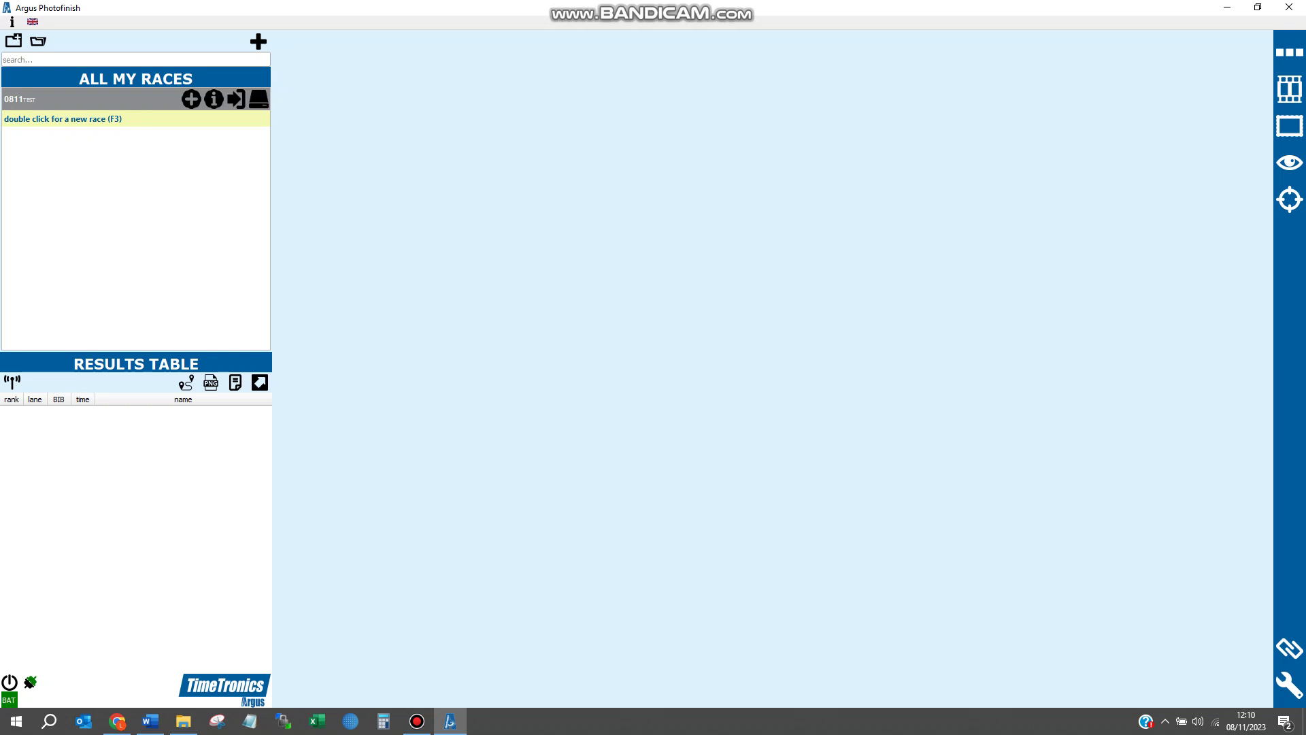
- Enable BAGS syncing for the 0811test folder using the pasted competition code to load its races
{"action": "left_click", "coordinate": [191, 98]}
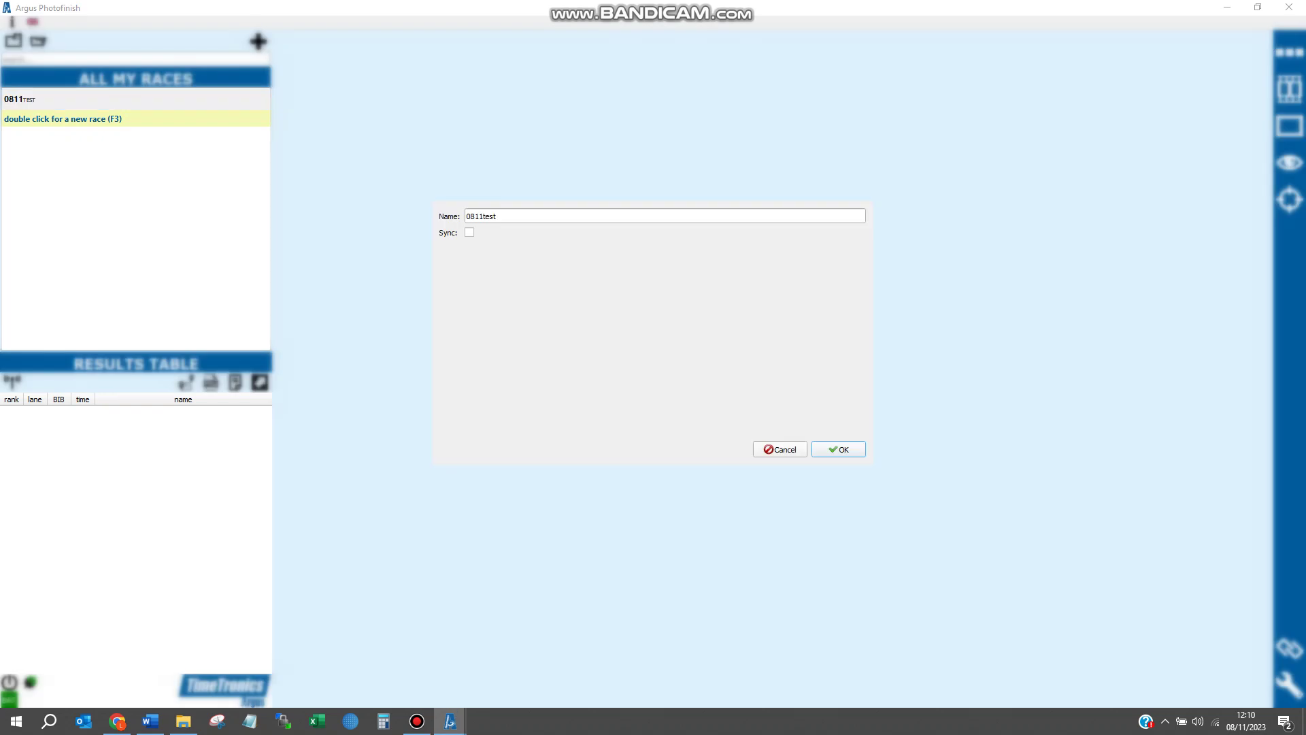
{"action": "left_click", "coordinate": [469, 232]}
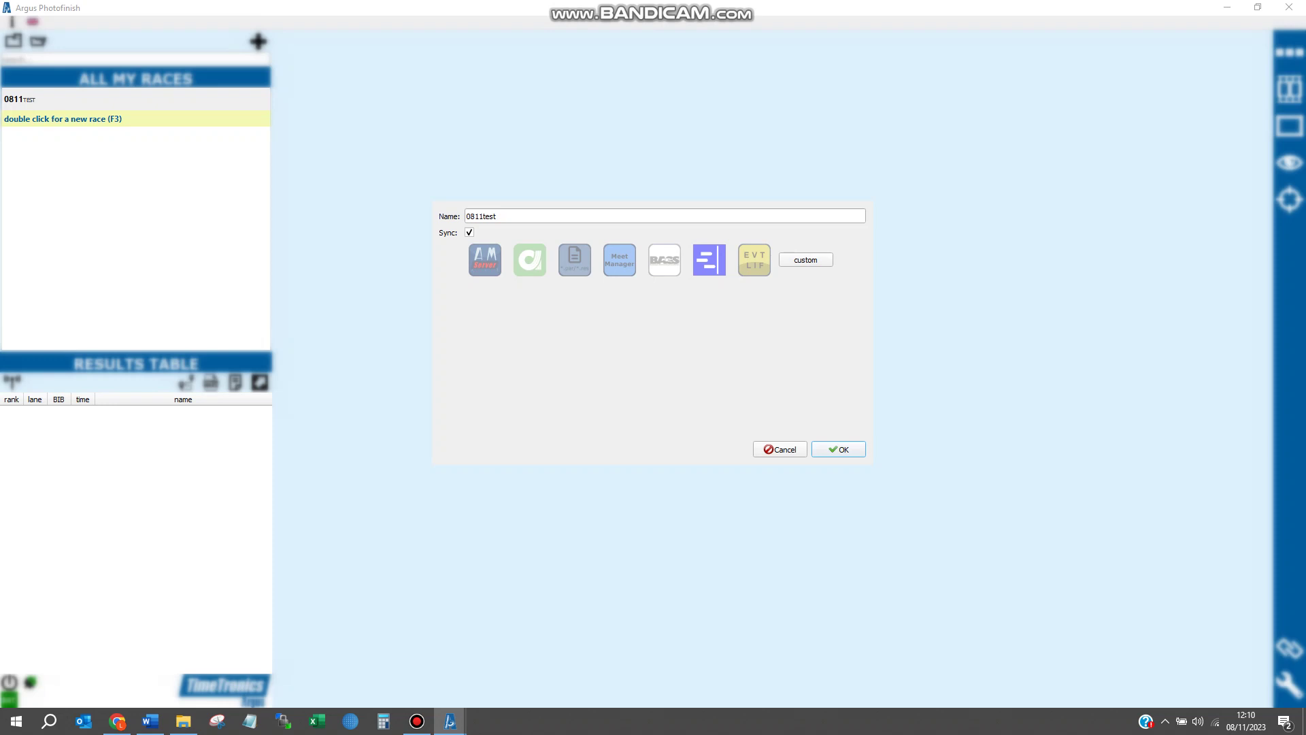
{"action": "left_click", "coordinate": [665, 260]}
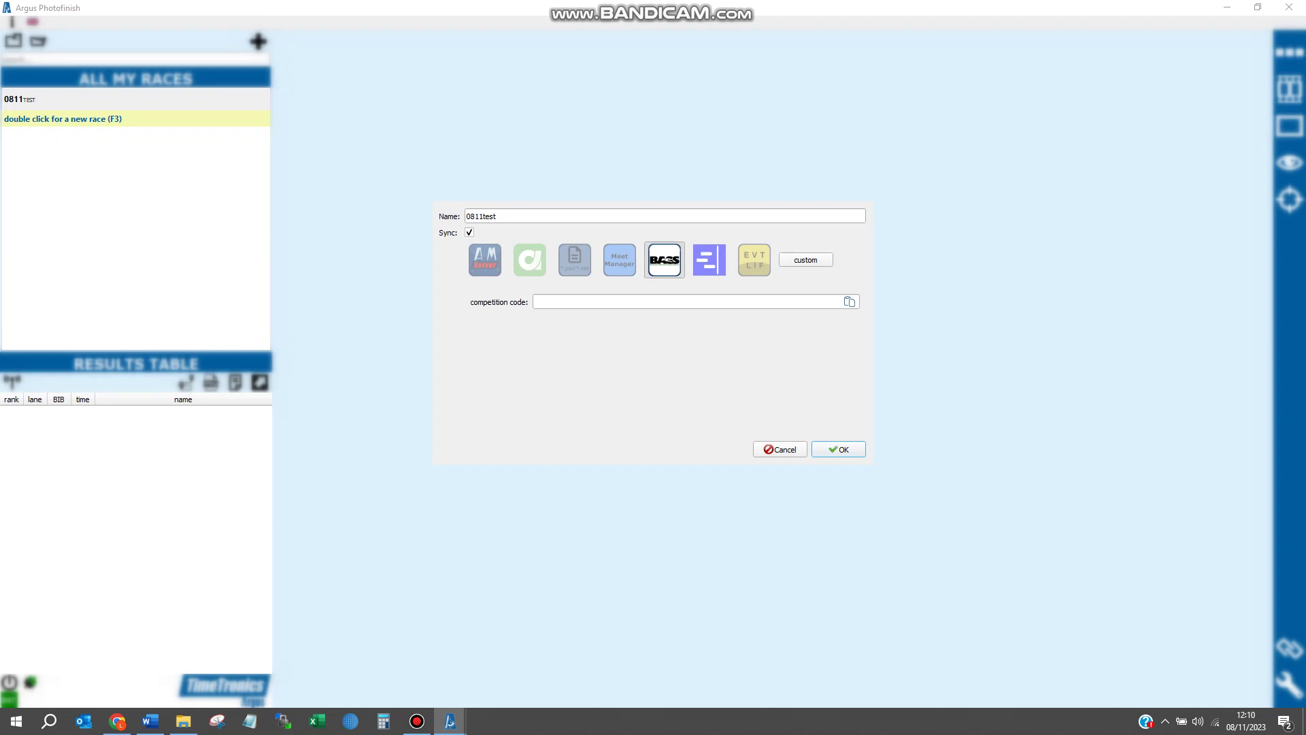
{"action": "left_click", "coordinate": [680, 302]}
{"action": "type", "text": "12441-yrmth-race-999"}
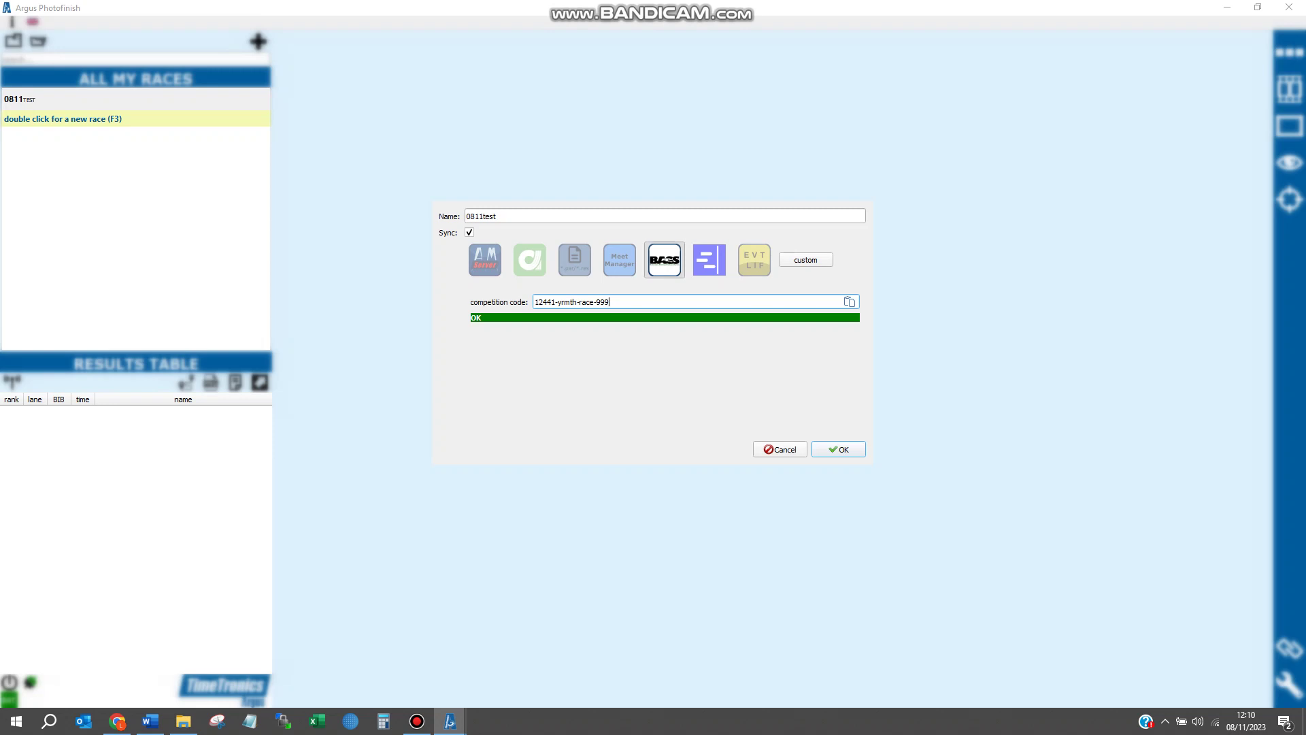
{"action": "key", "text": "Return"}
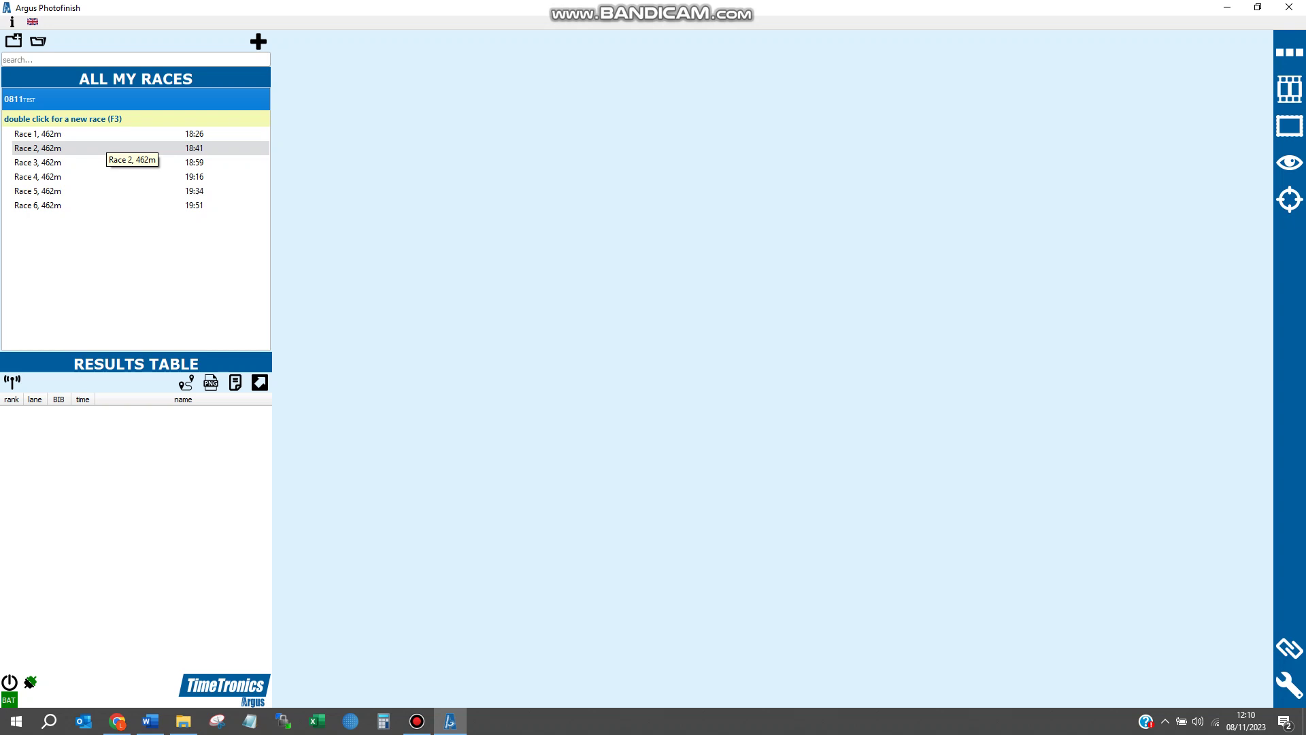
- Open Race 1 and add a split time column to its results table
{"action": "double_click", "coordinate": [102, 133]}
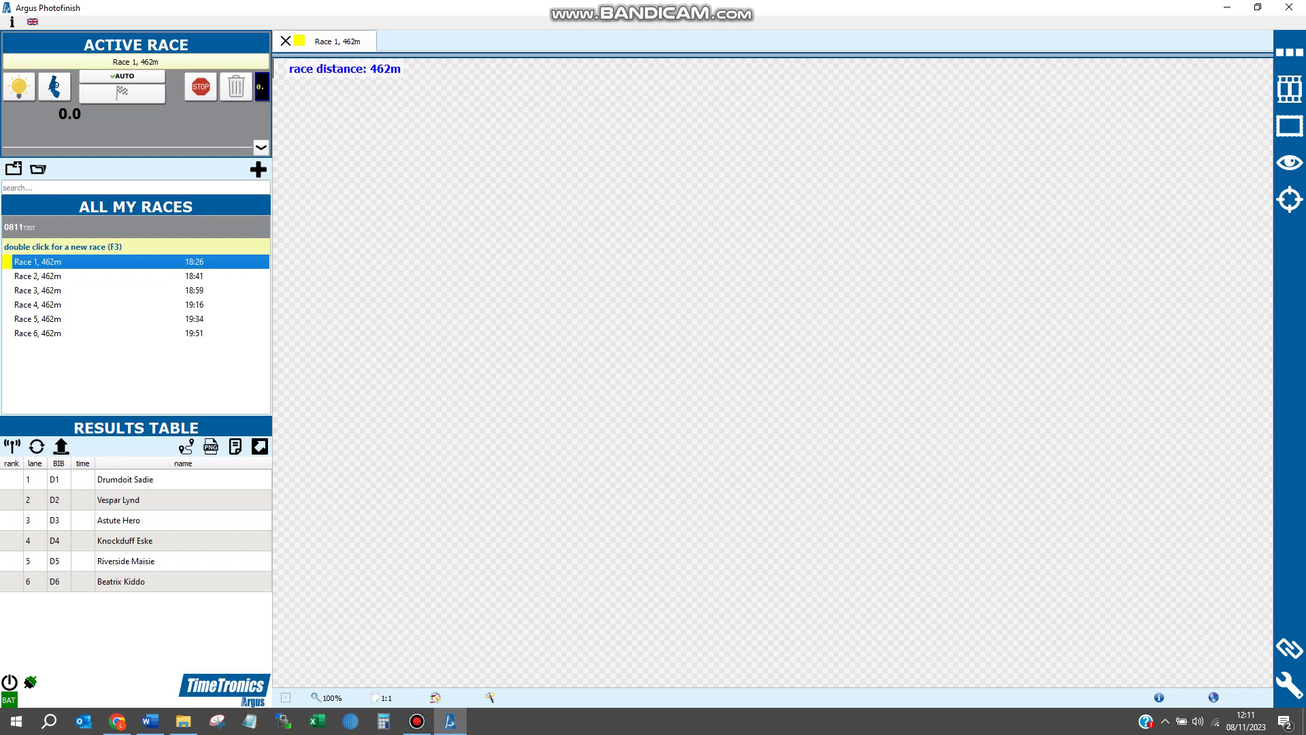
{"action": "right_click", "coordinate": [79, 427]}
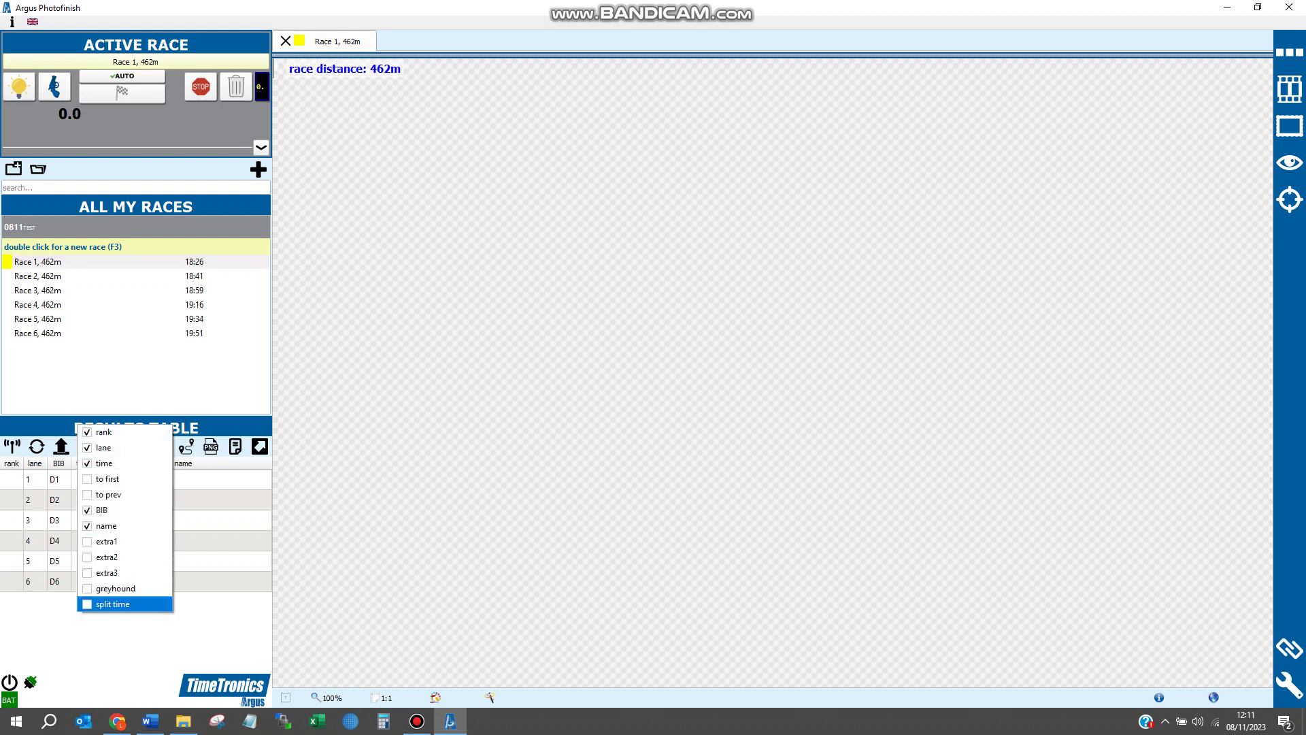
{"action": "left_click", "coordinate": [112, 604]}
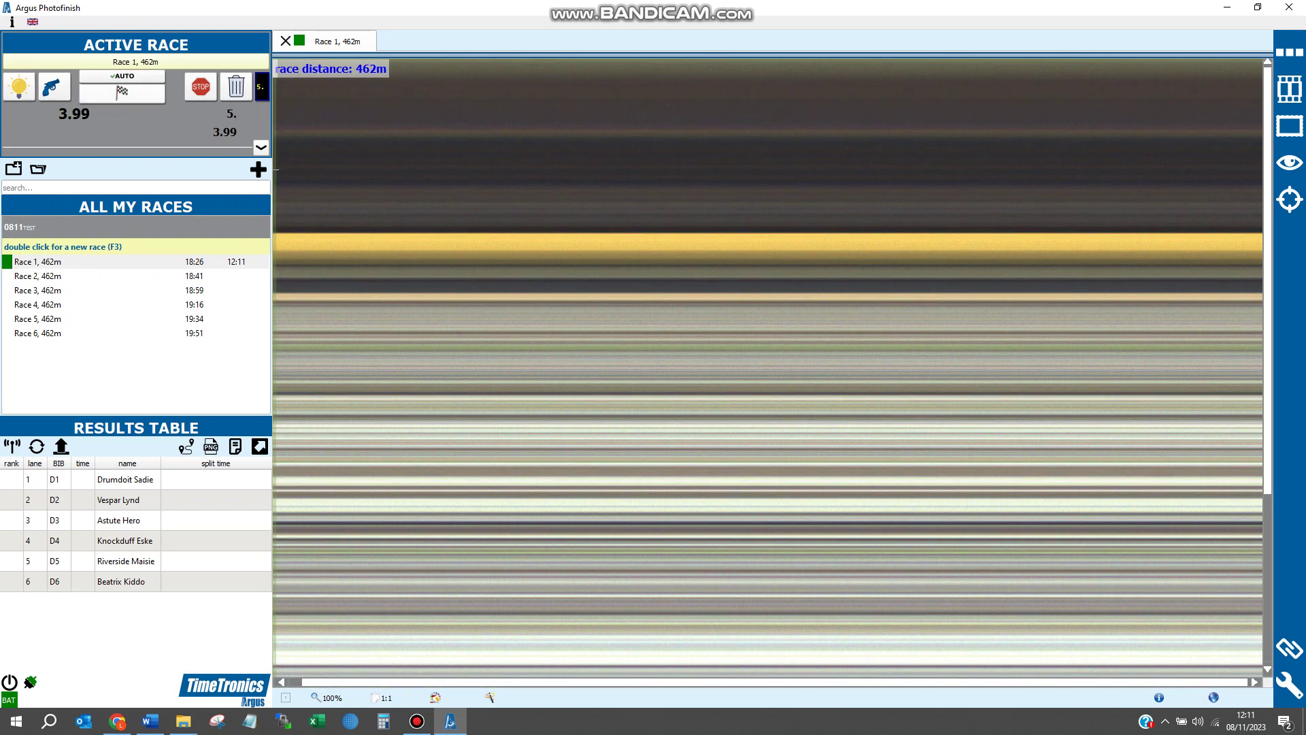
- Mark arrivals with F7 while Race 1's finish image is being recorded
{"action": "key", "text": "F7"}
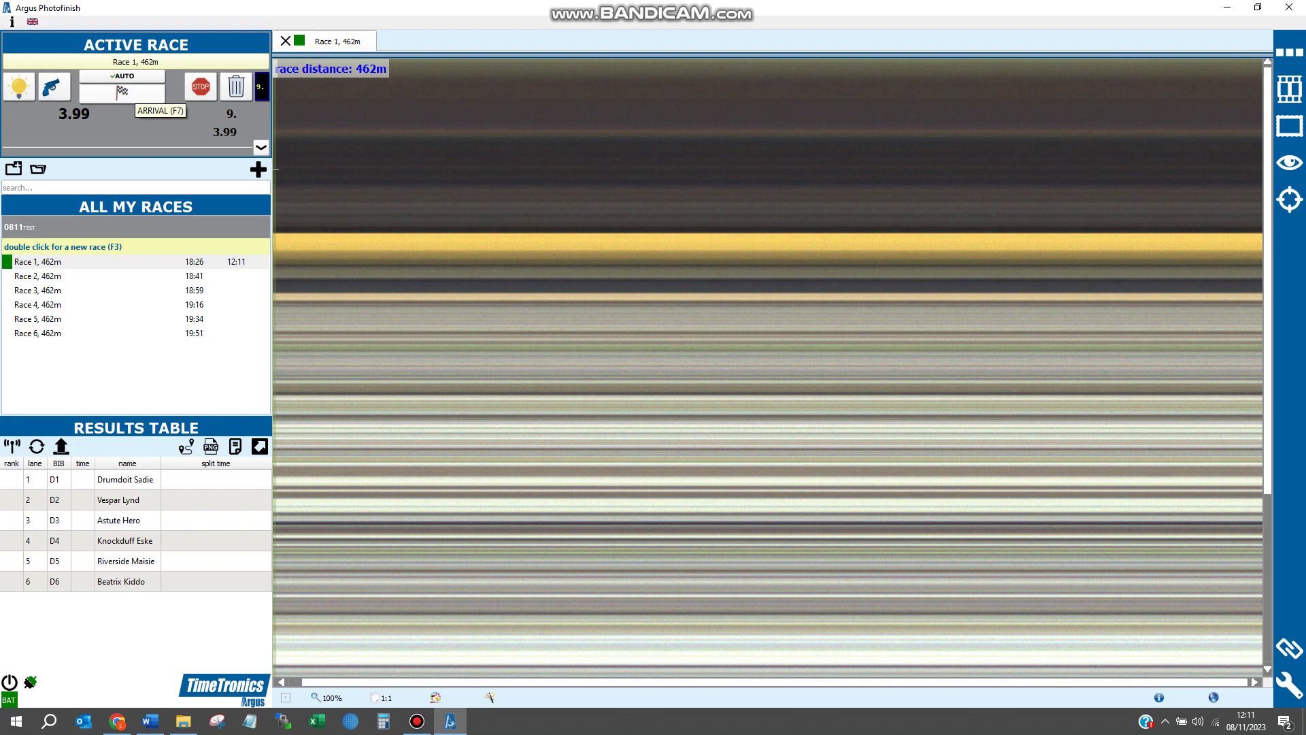
{"action": "key", "text": "F7"}
{"action": "key", "text": "F7"}
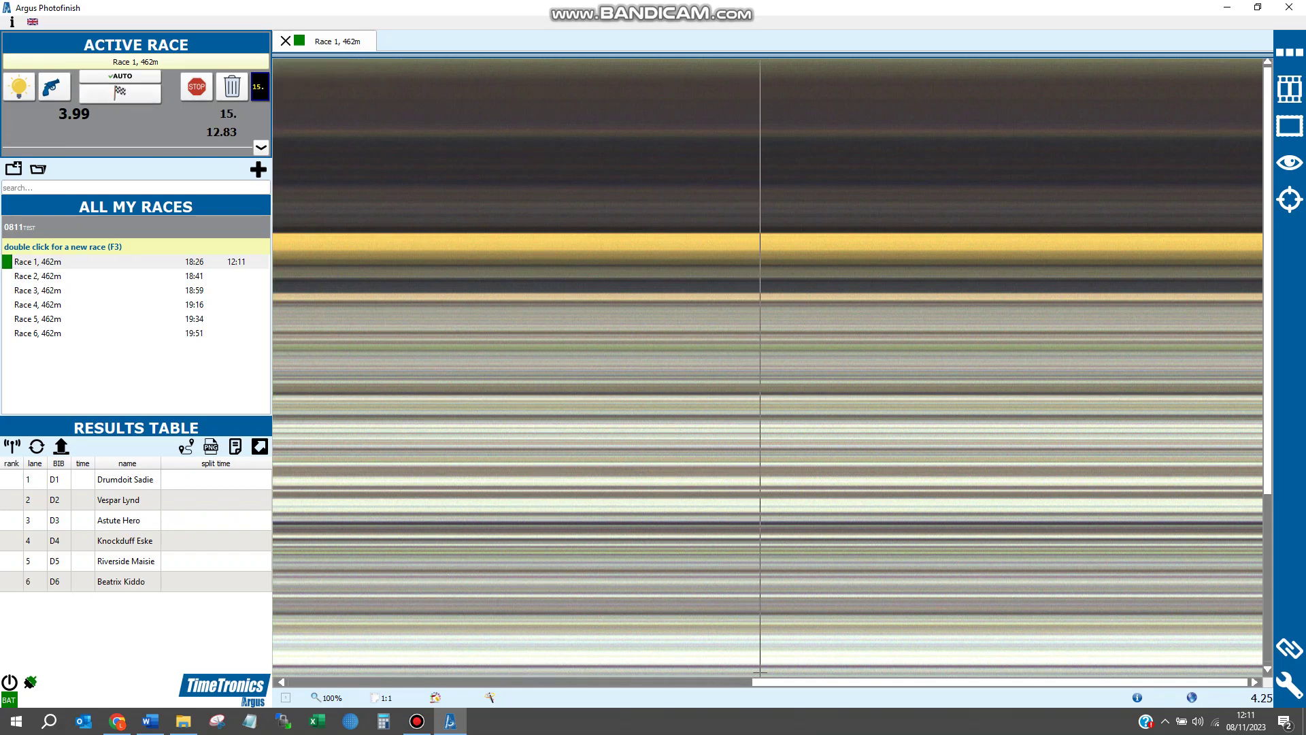
{"action": "key", "text": "F7"}
{"action": "key", "text": "F7"}
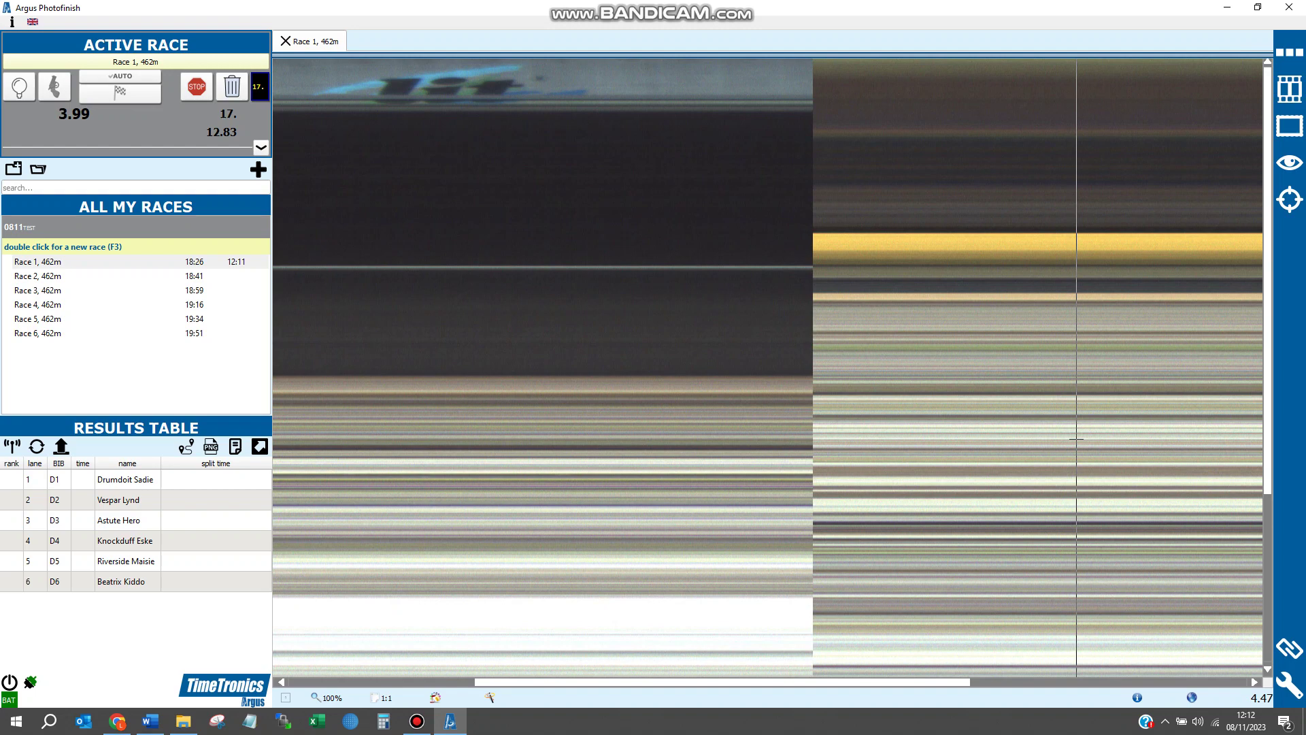
- Scroll through Race 1's photo-finish image to review the finishers
{"action": "scroll", "coordinate": [1062, 368], "scroll_direction": "up", "scroll_amount": 3}
{"action": "scroll", "coordinate": [725, 408], "scroll_direction": "down", "scroll_amount": 1}
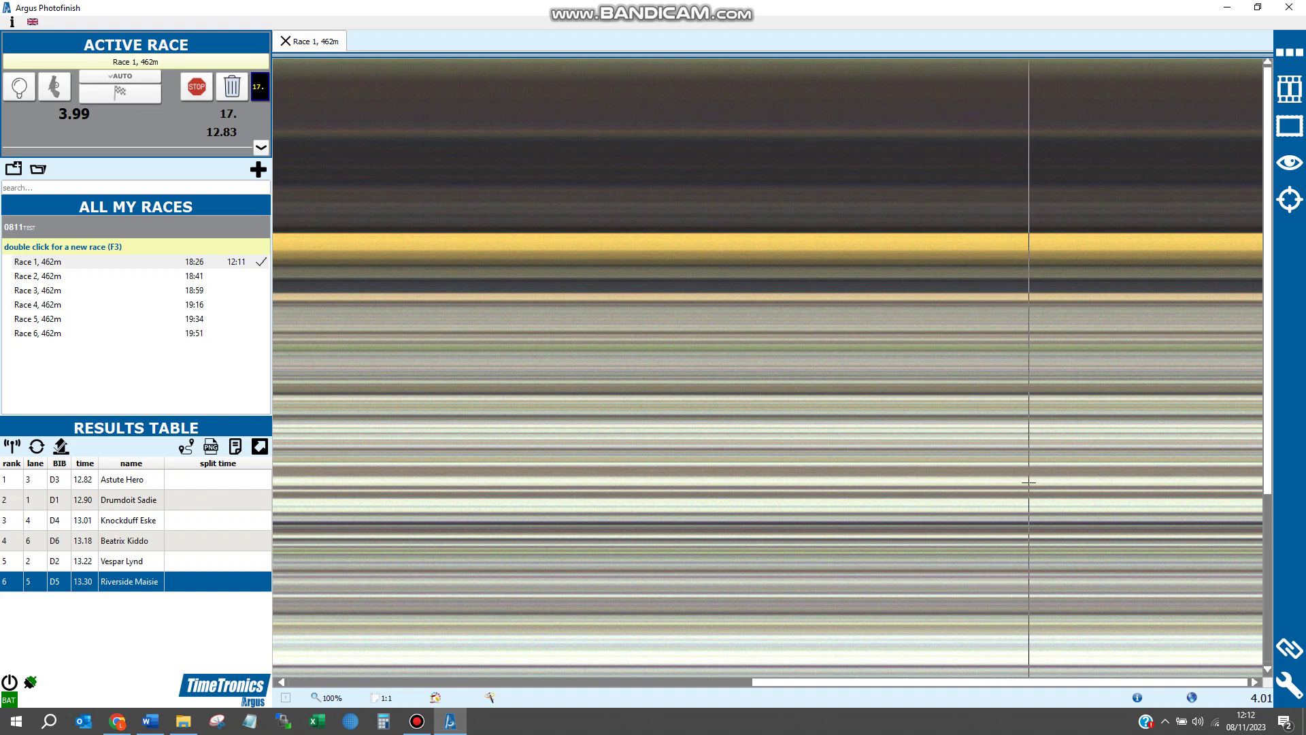
- Assign Vespar Lynd a 4.04 split, nudging the green split line slightly left
{"action": "left_click", "coordinate": [996, 436]}
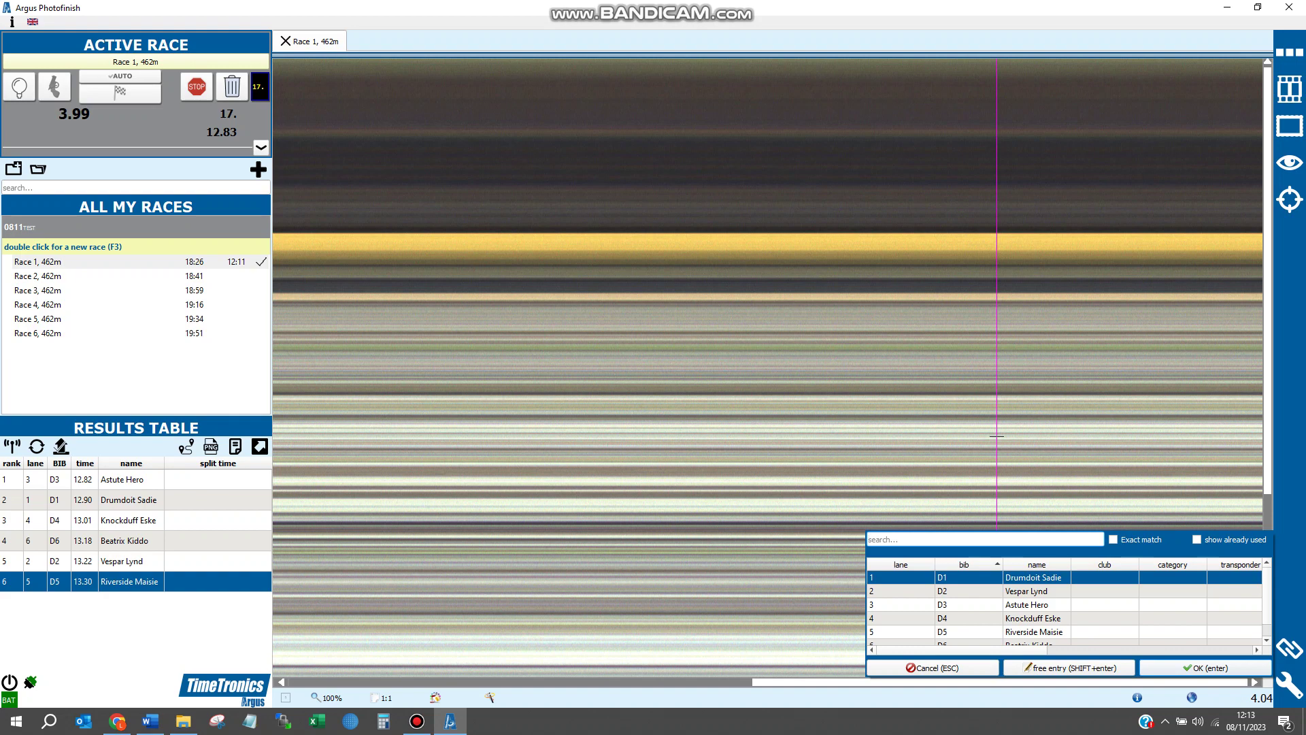
{"action": "key", "text": "Down"}
{"action": "key", "text": "Return"}
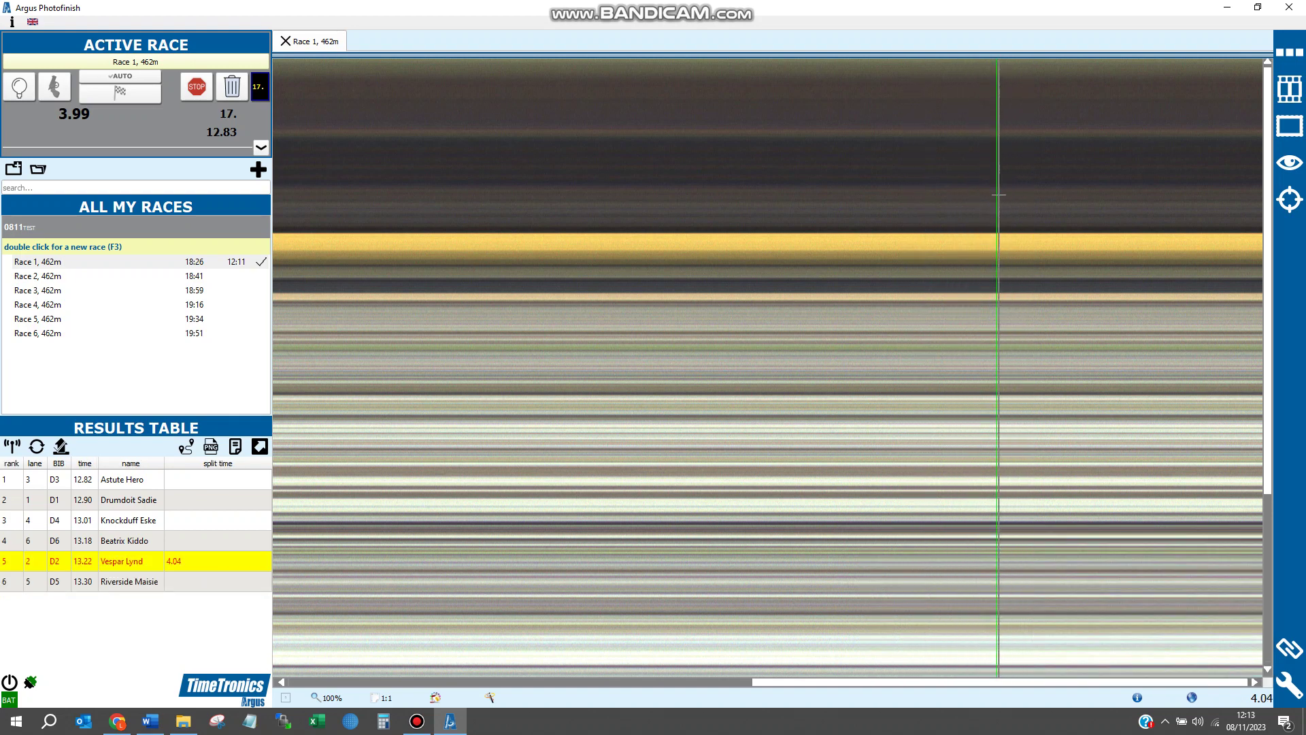
{"action": "left_click_drag", "start_coordinate": [998, 195], "coordinate": [997, 220]}
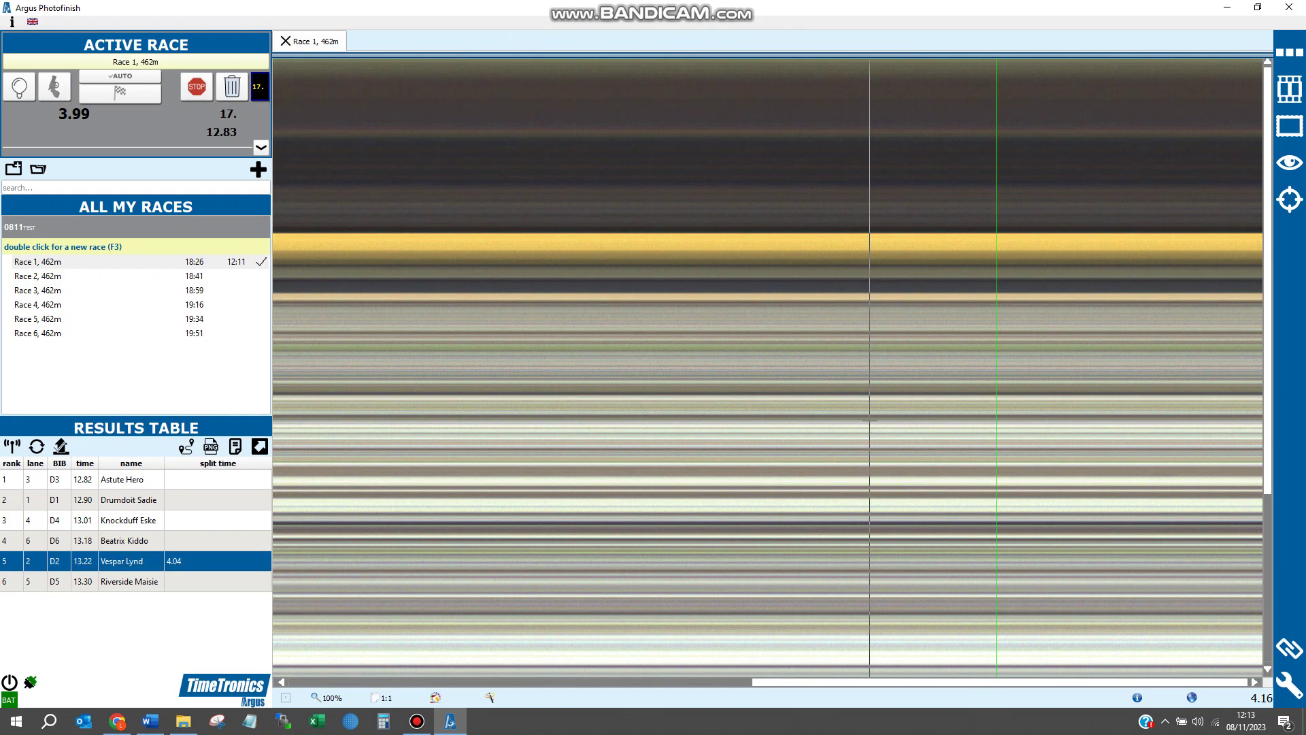
- Assign splits: Riverside Maisie 4.12, Drumdoit Sadie 4.17, Knockduff Eske 4.23
{"action": "left_click", "coordinate": [911, 425]}
{"action": "key", "text": "Down"}
{"action": "key", "text": "Down"}
{"action": "key", "text": "Down"}
{"action": "key", "text": "Return"}
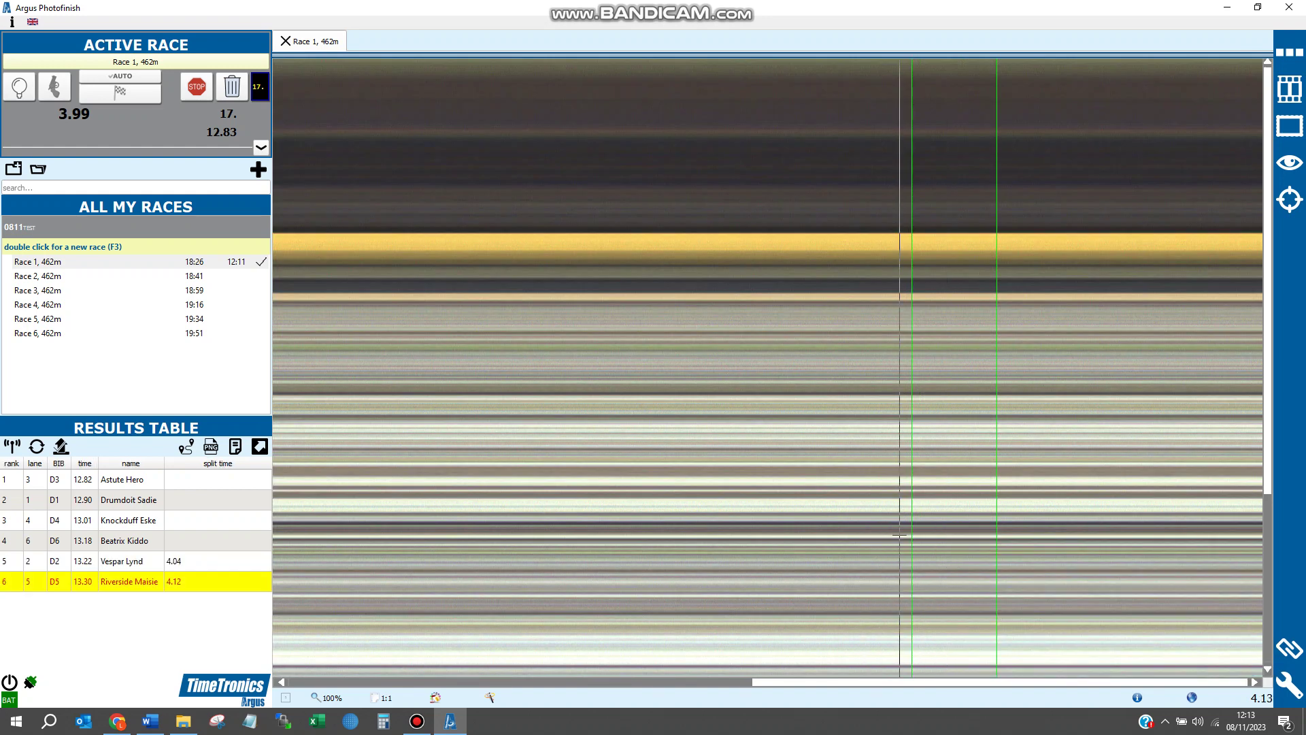
{"action": "left_click", "coordinate": [849, 424]}
{"action": "key", "text": "Return"}
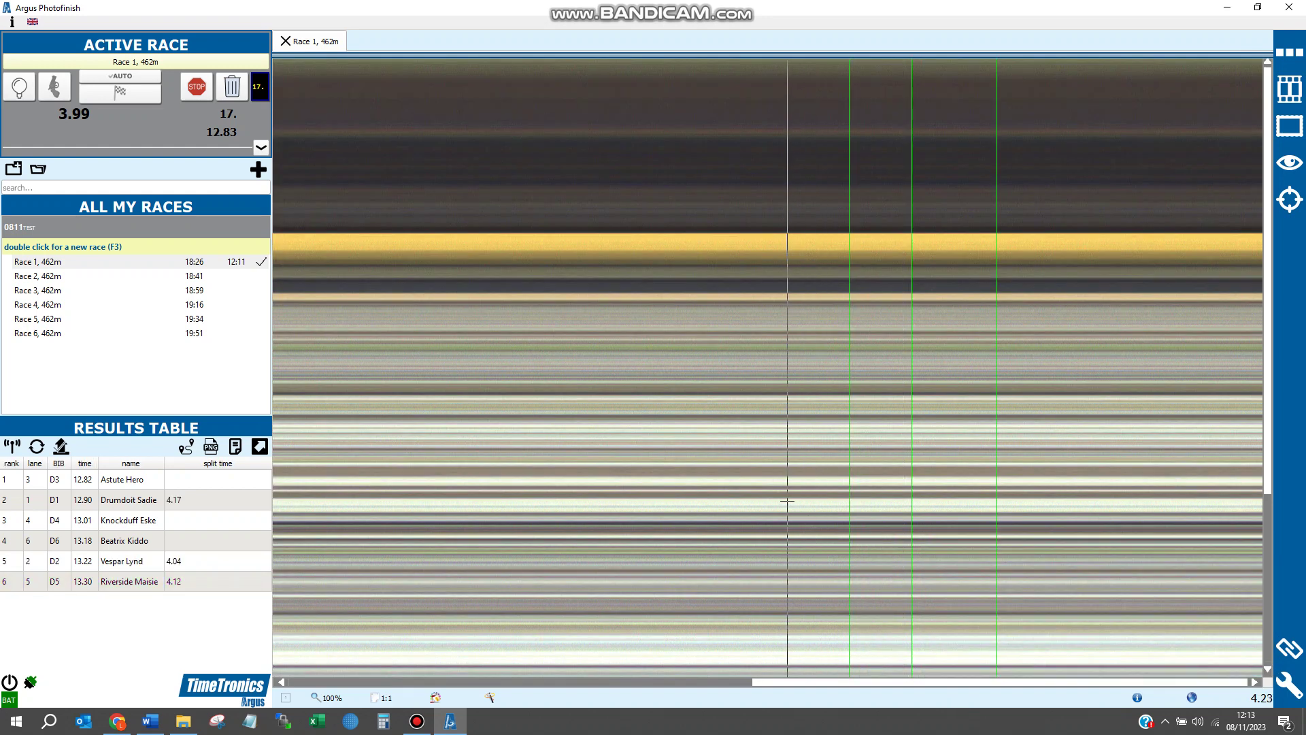
{"action": "left_click", "coordinate": [788, 424]}
{"action": "key", "text": "Down"}
{"action": "key", "text": "Return"}
- Assign splits of 4.29 to Beatrix Kiddo and 4.35 to Astute Hero
{"action": "left_click", "coordinate": [716, 425]}
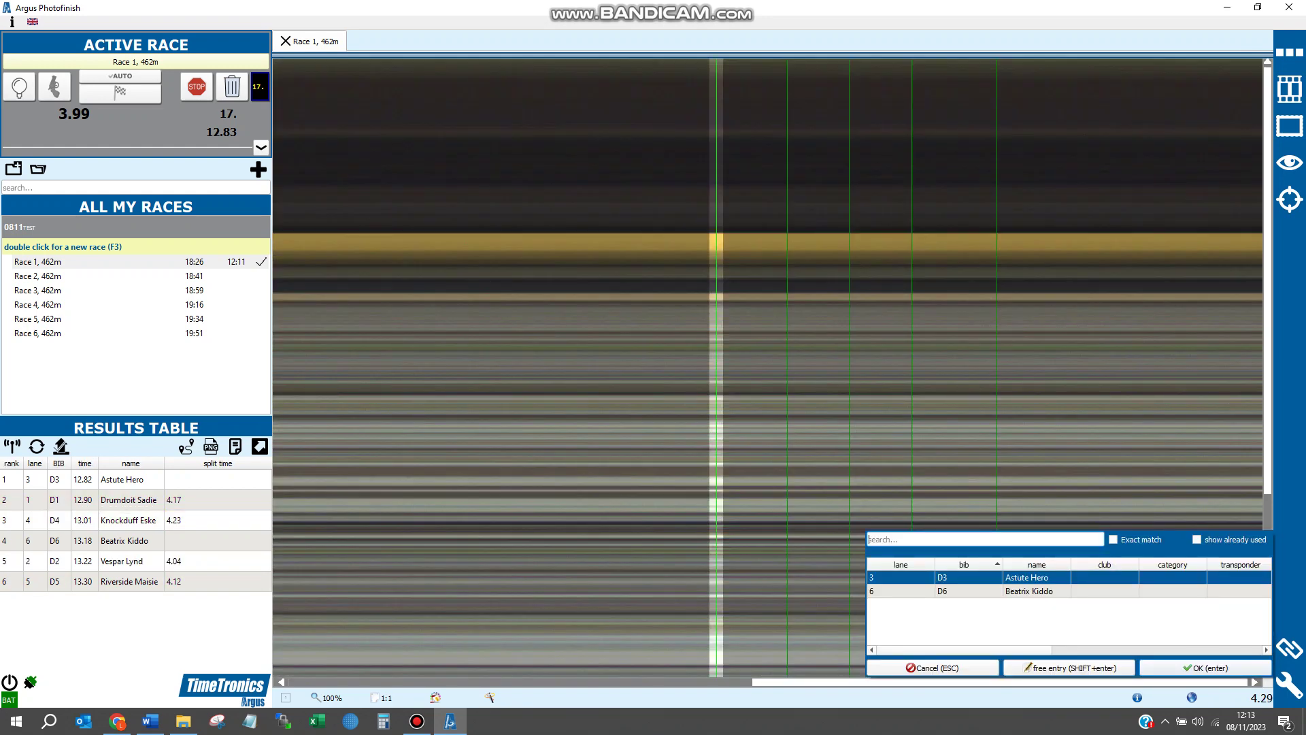
{"action": "key", "text": "Down"}
{"action": "key", "text": "Return"}
{"action": "left_click", "coordinate": [658, 517]}
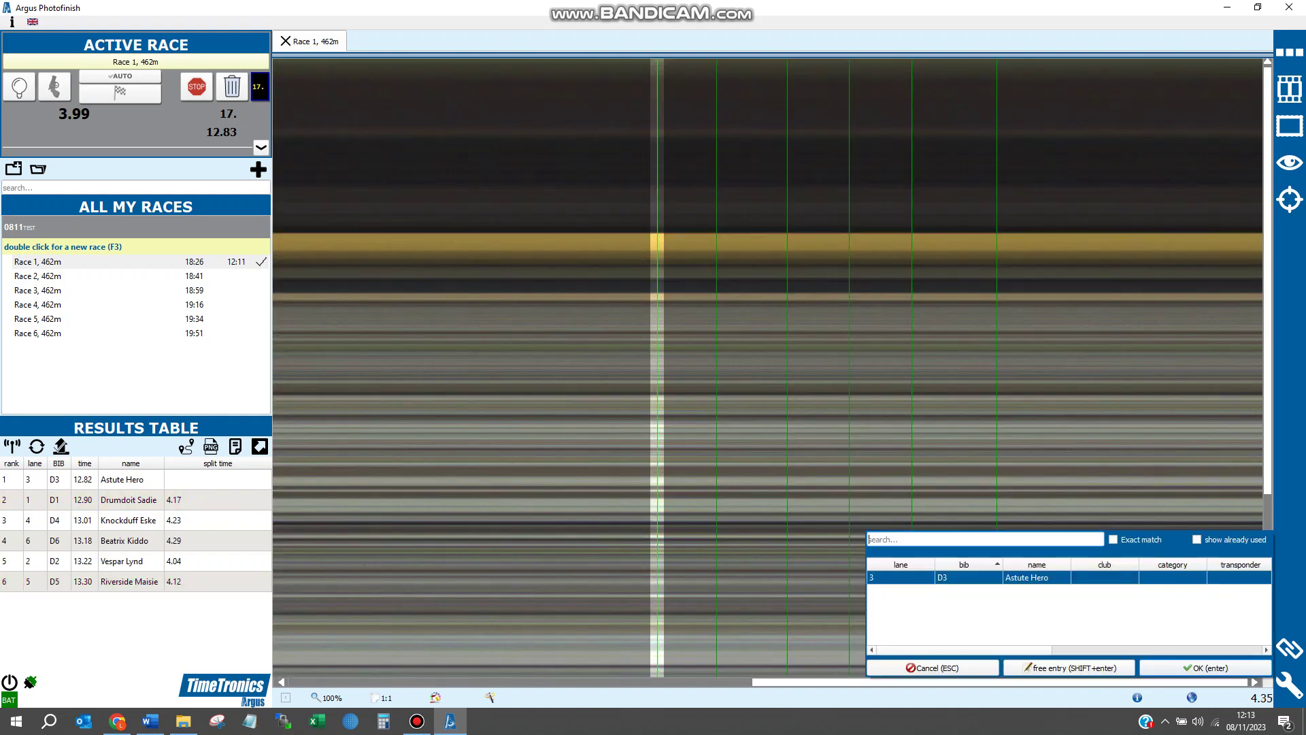
{"action": "key", "text": "Return"}
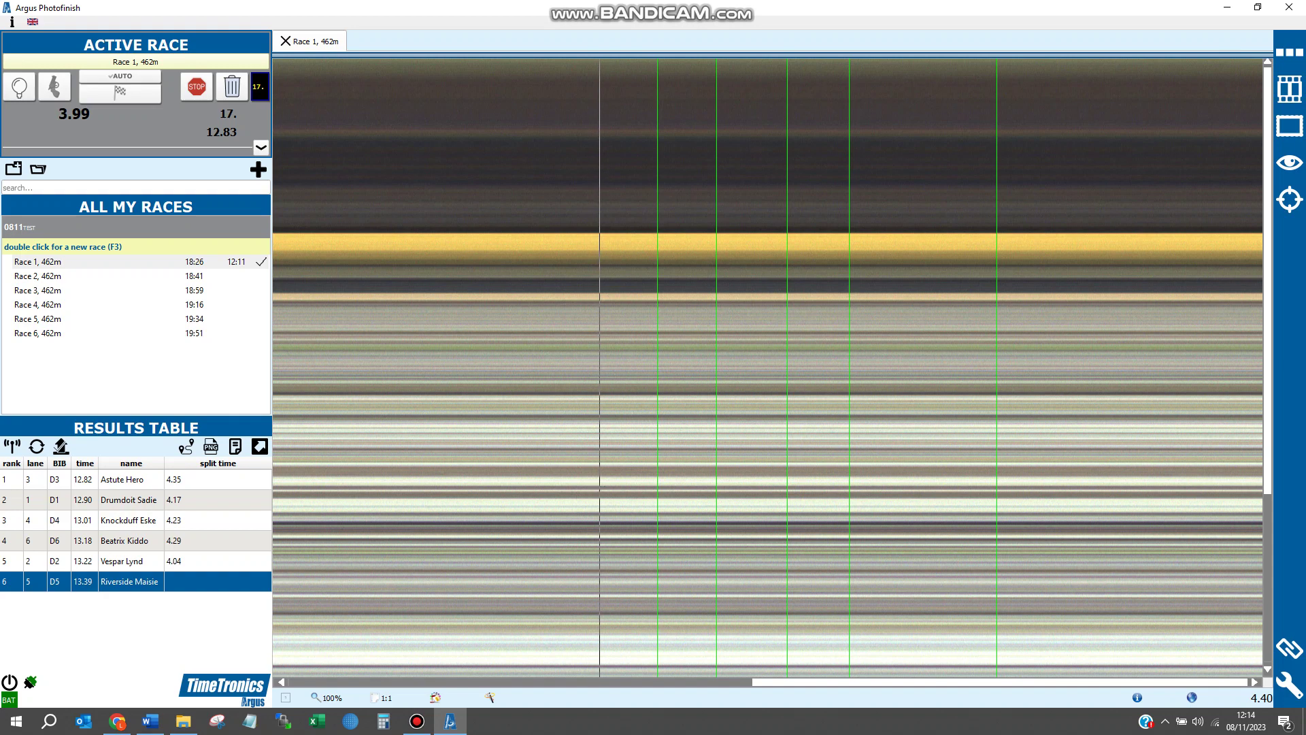
- Place Riverside Maisie's split line at 4.40 and assign it to her
{"action": "left_click", "coordinate": [600, 586]}
{"action": "key", "text": "Return"}
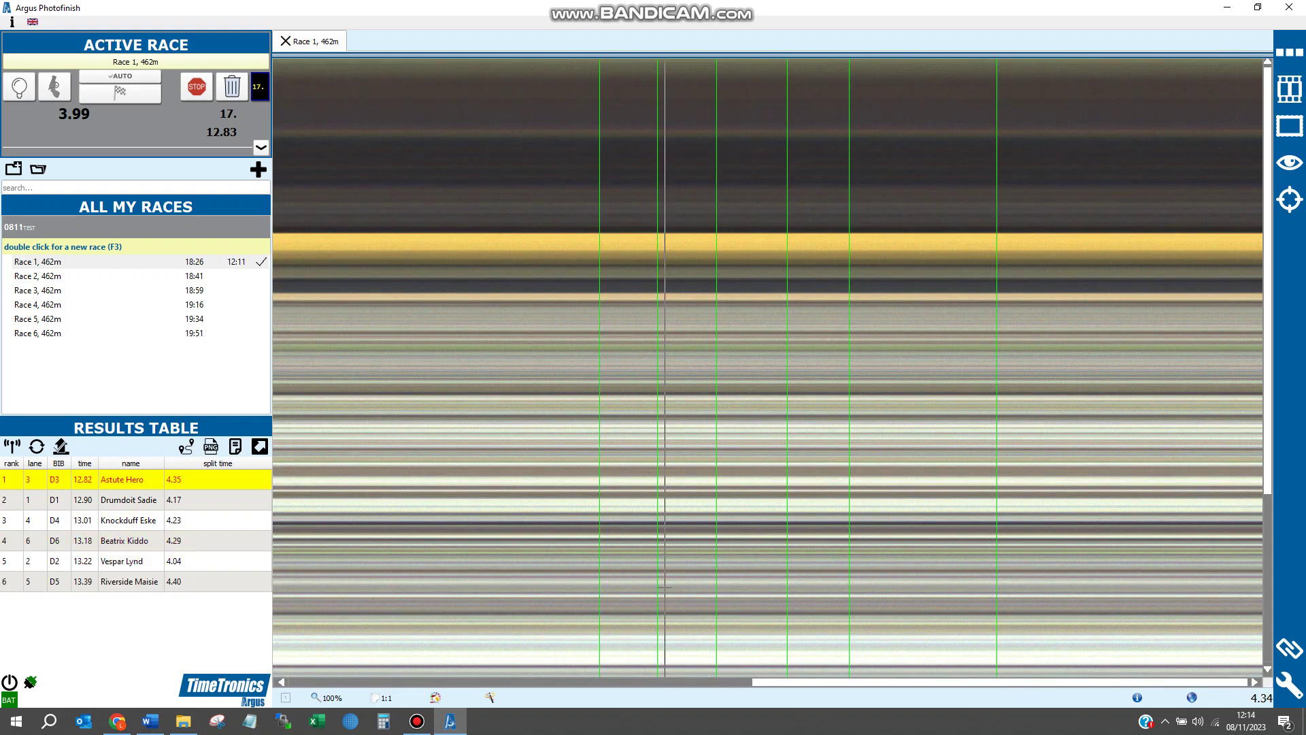